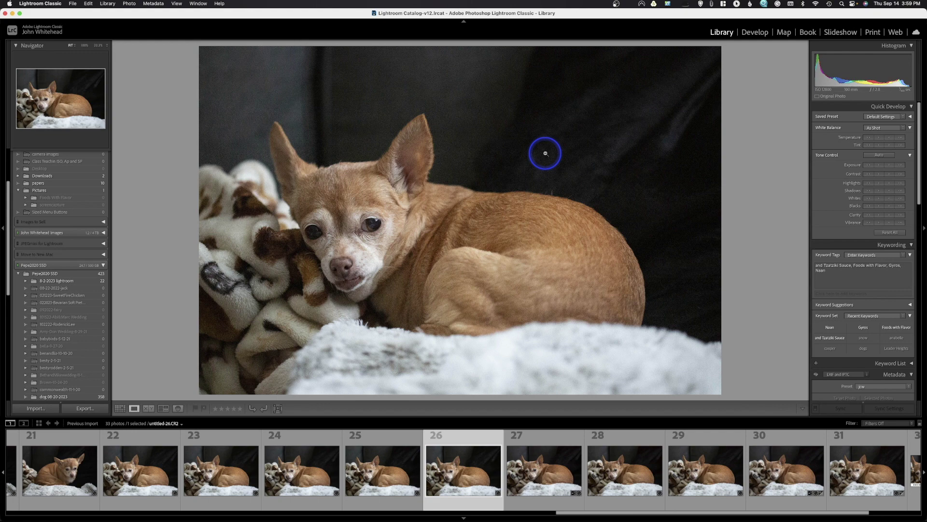
- Switch to the Develop module with the Chihuahua photo (26) open
click(748, 33)
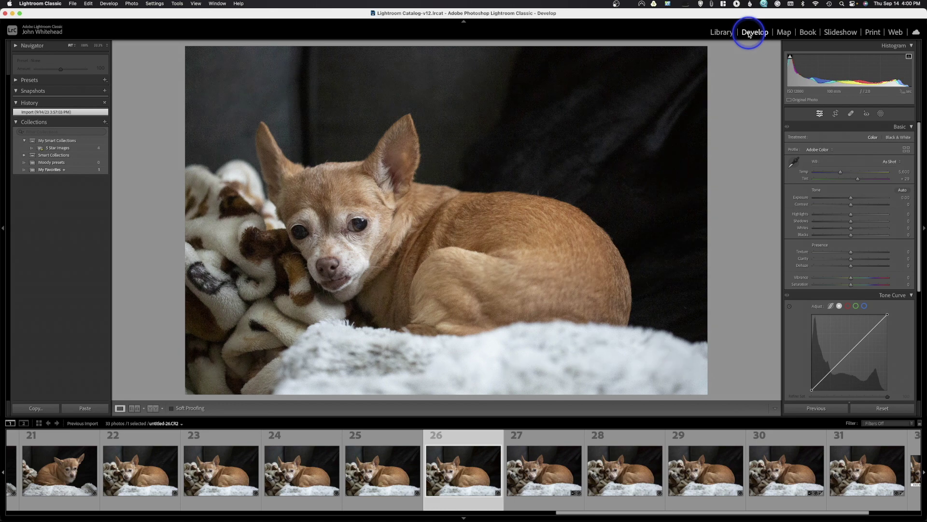
- Scroll the right panel down and expand the Detail section
scroll(836, 164, down, 5)
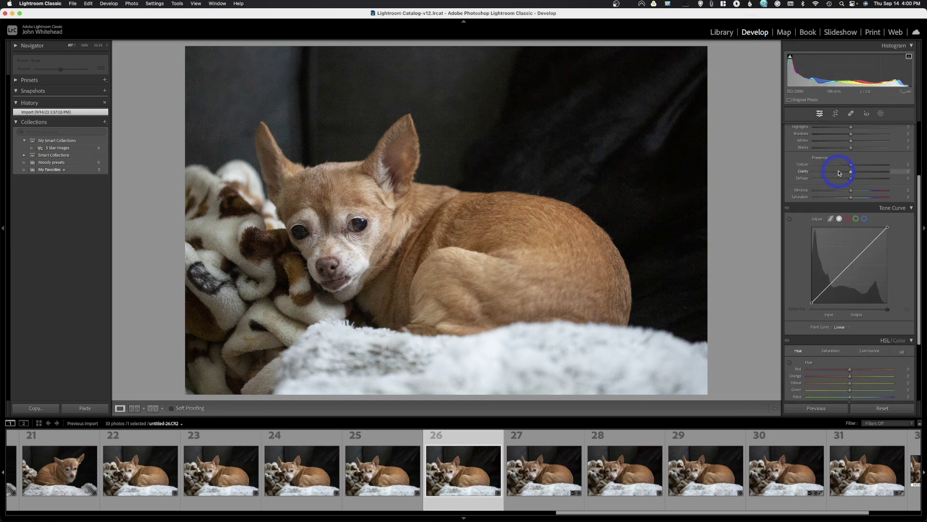
scroll(838, 168, down, 1)
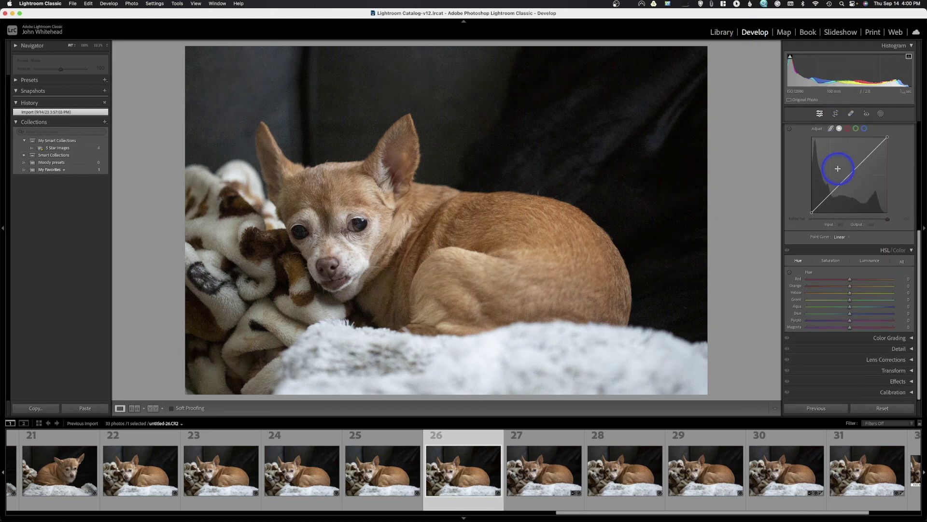
click(912, 348)
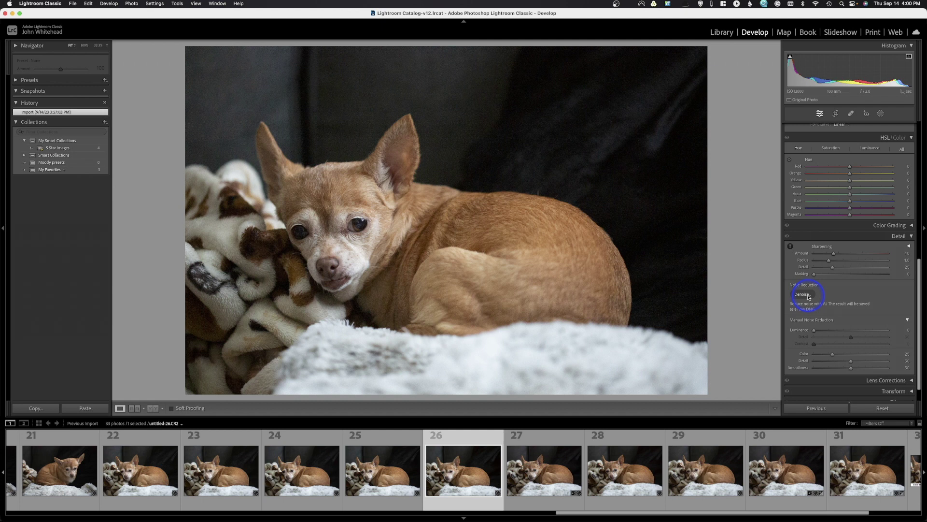
- Try Luminance noise reduction at 20, reset it to 0, and bring up the AI Denoise preview
click(814, 331)
drag(815, 333, 829, 332)
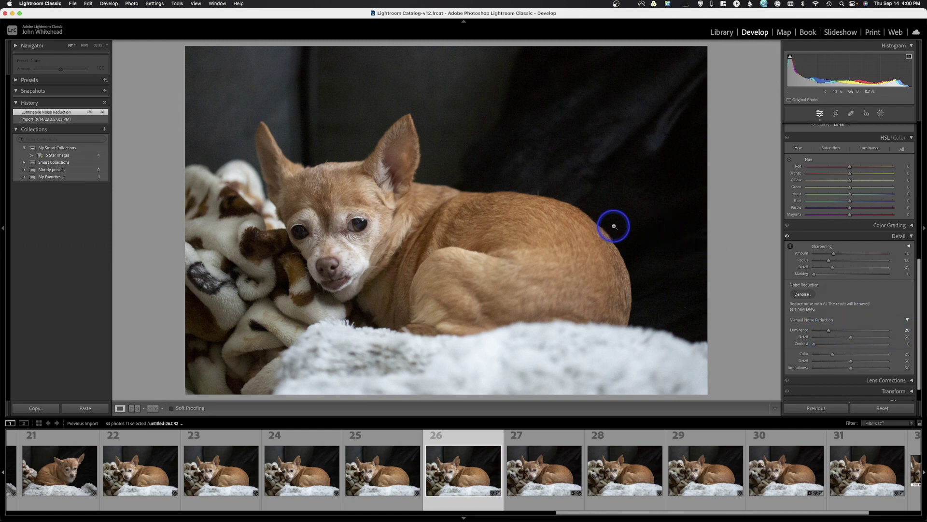
double_click(829, 329)
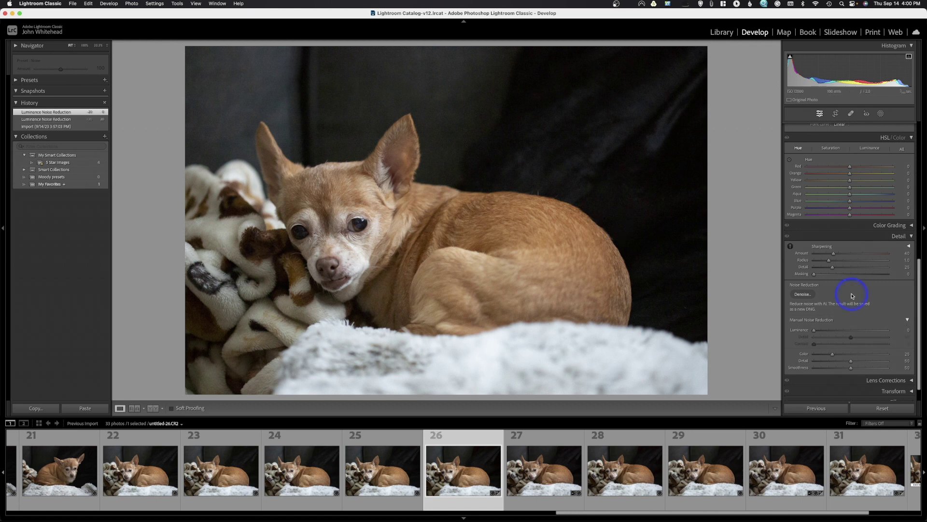
click(804, 295)
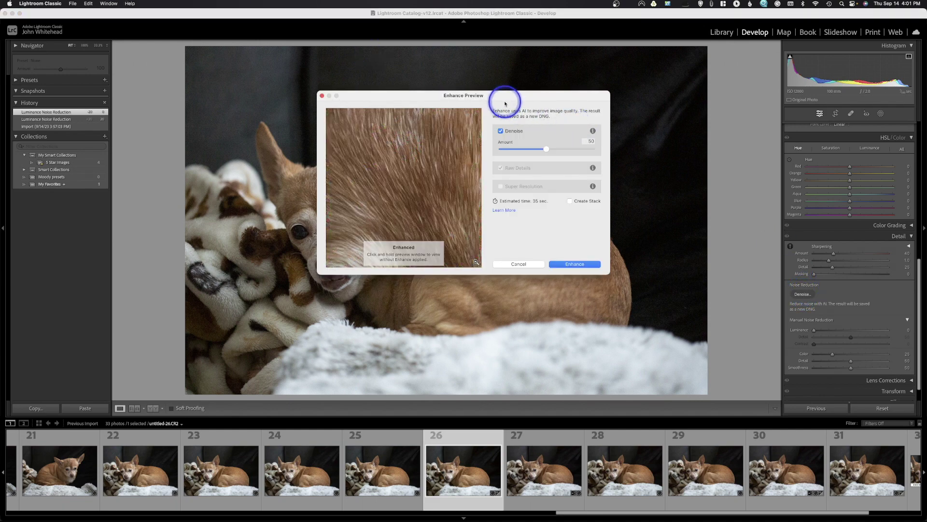
- Pan around the Enhance Preview to compare the fur with and without Denoise at amount 50
drag(491, 92, 489, 99)
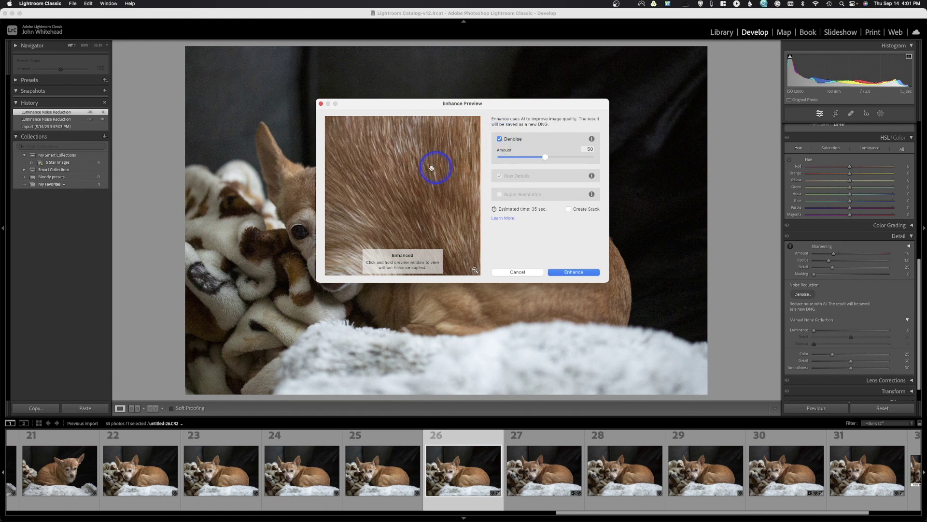
drag(382, 157, 424, 266)
drag(404, 186, 383, 225)
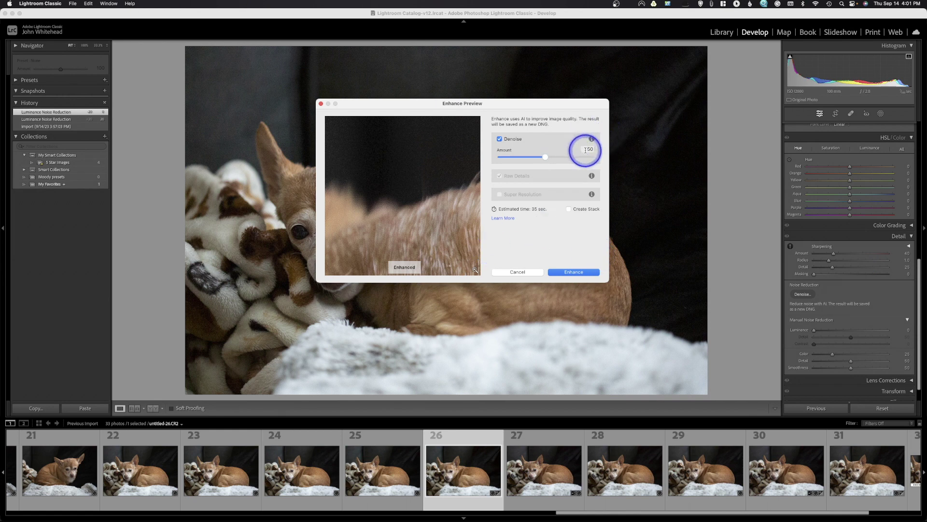
- Switch Denoise off, leaving Raw Details enabled at an estimated 3 sec
click(499, 139)
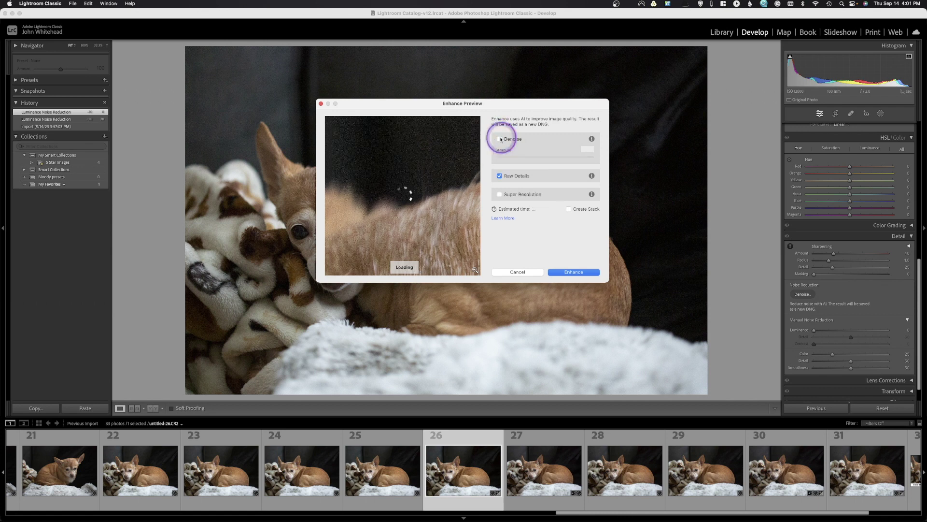
- Toggle Raw Details off and on, re-enable Denoise at 50, and run Enhance to create the DNG
click(503, 177)
click(500, 177)
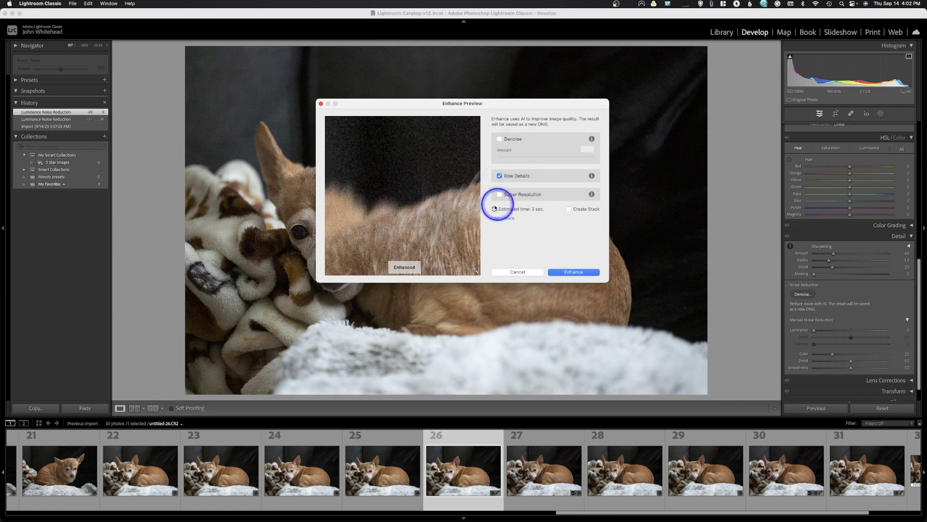
click(499, 177)
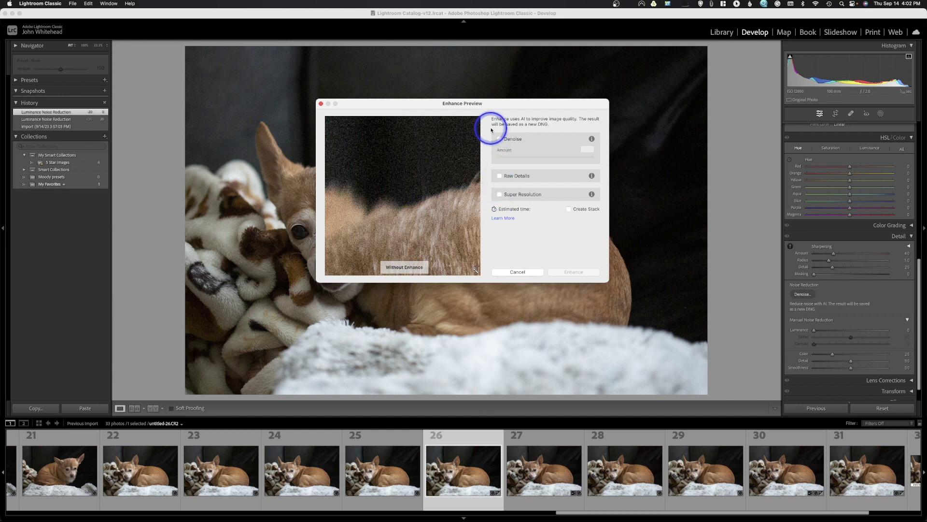
click(501, 140)
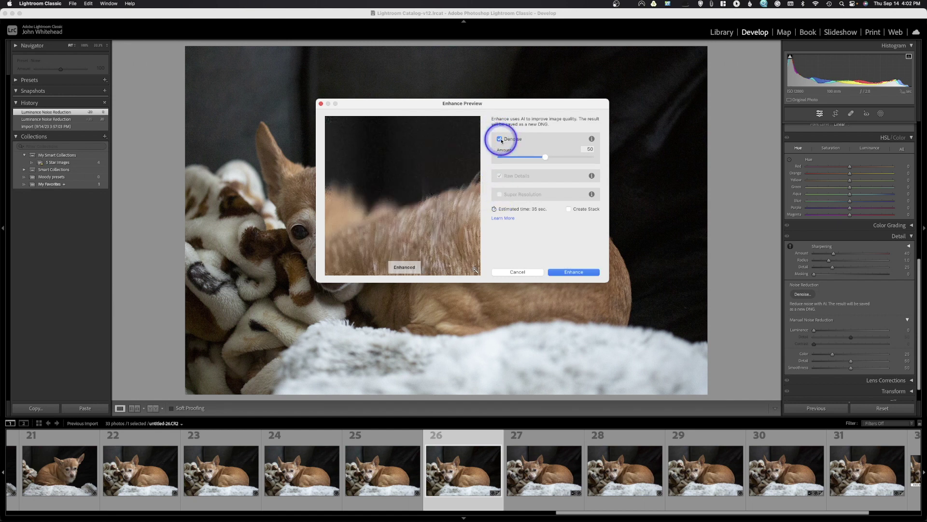
click(577, 274)
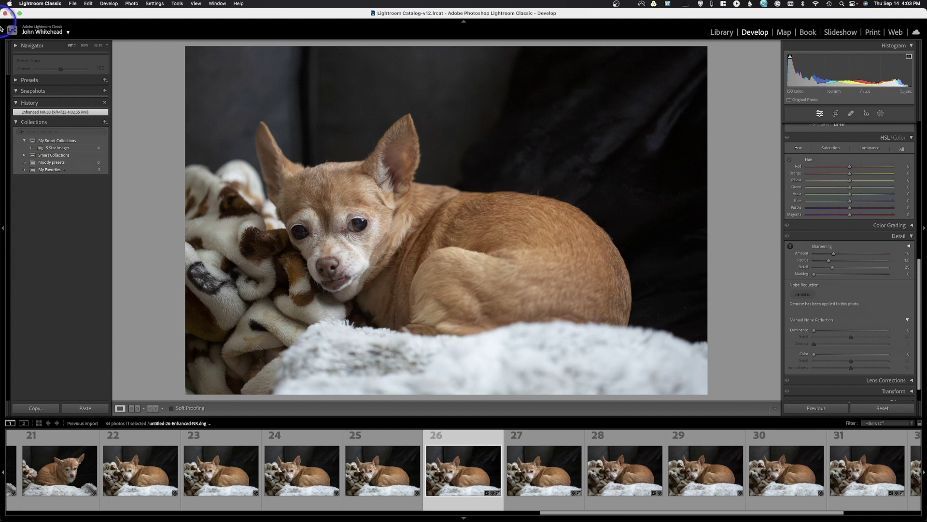
- Once the untitled-26-Enhanced-NR.dng copy is created, switch over to Photoshop
click(21, 128)
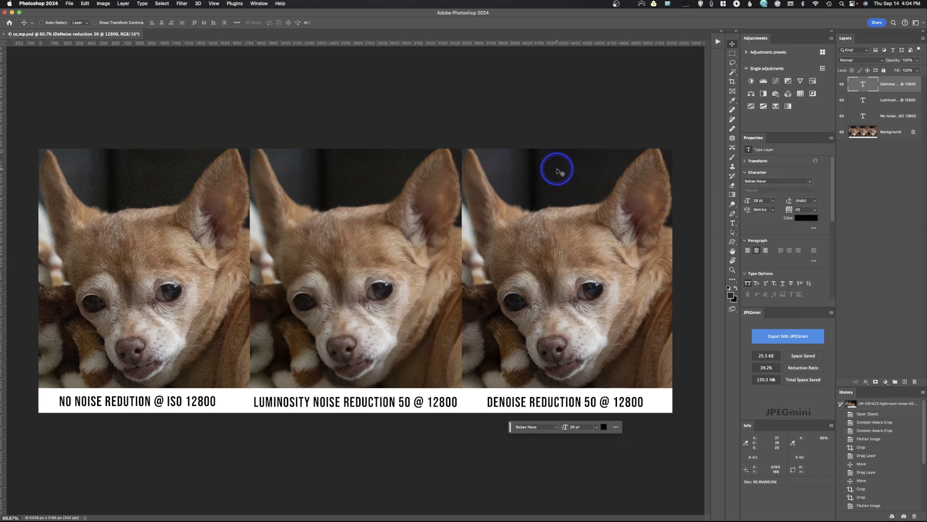
- Zoom the comparison to 200% and inspect the first and second dogs' ears
key(super+equal)
key(super+equal)
scroll(356, 389, left, 10)
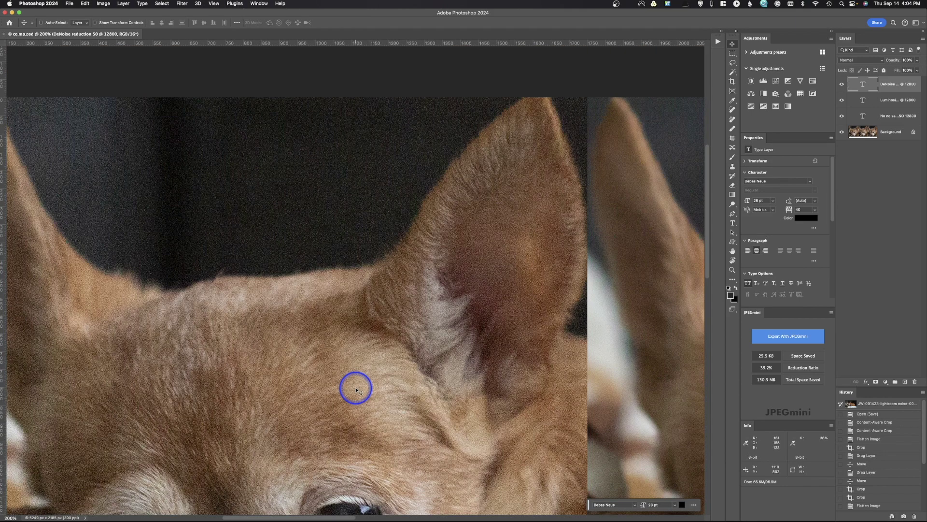
drag(356, 389, 414, 387)
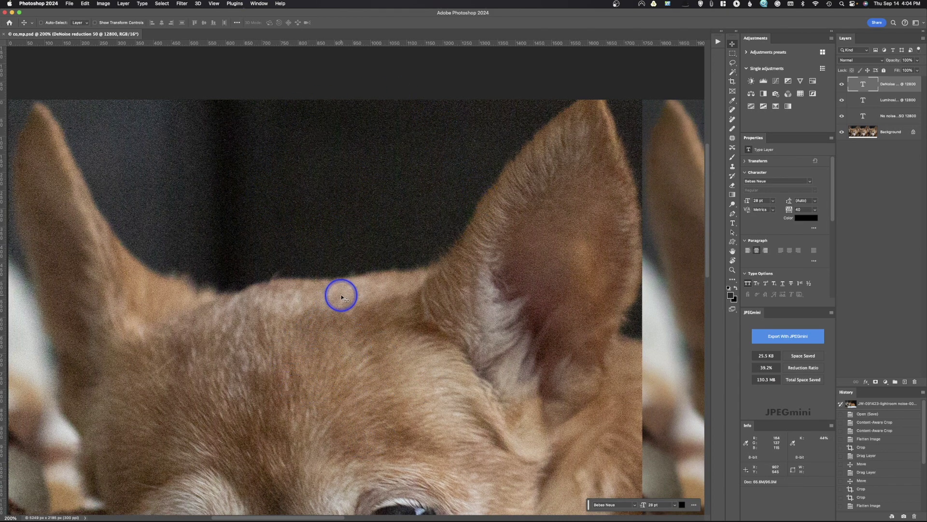
drag(456, 296, 199, 286)
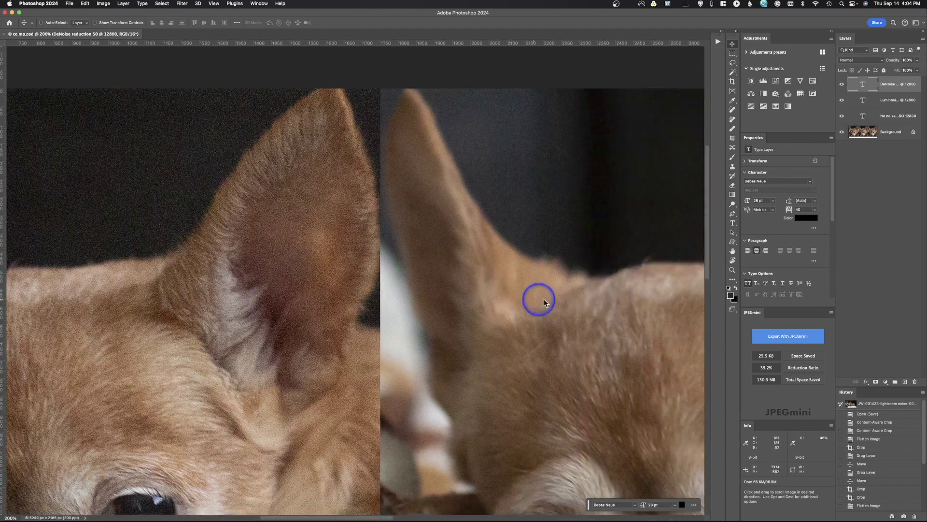
drag(544, 303, 311, 290)
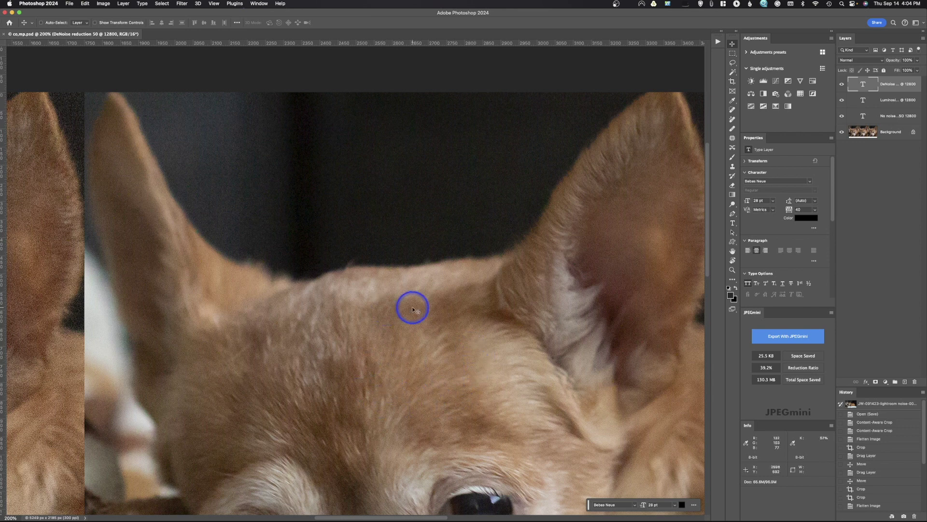
- Pan across the second and third dogs' heads, ears and eyes, then fit the comparison on screen
drag(529, 393, 551, 360)
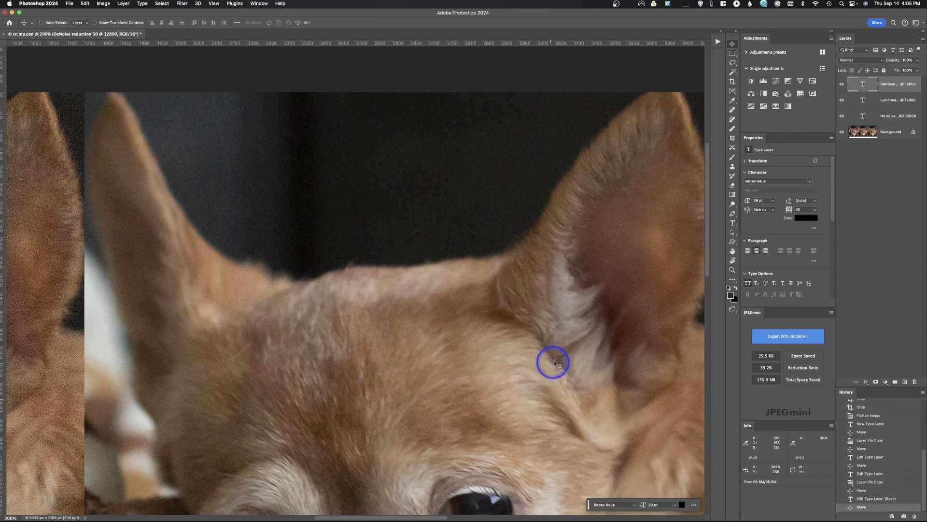
drag(621, 348, 12, 345)
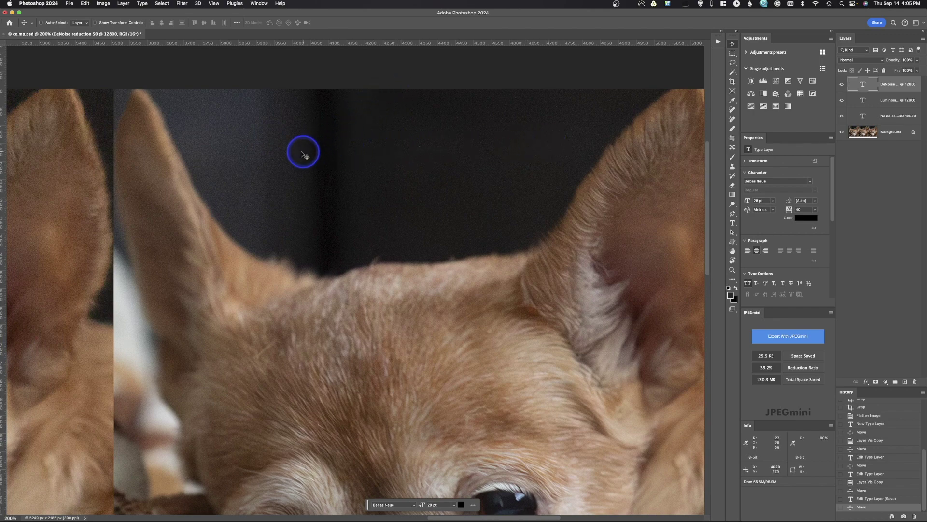
drag(75, 239, 681, 199)
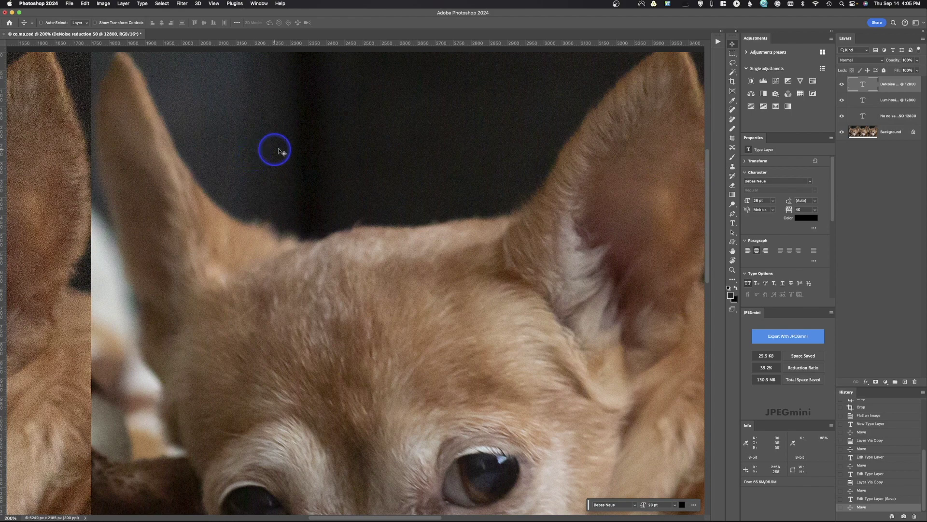
drag(604, 270, 37, 335)
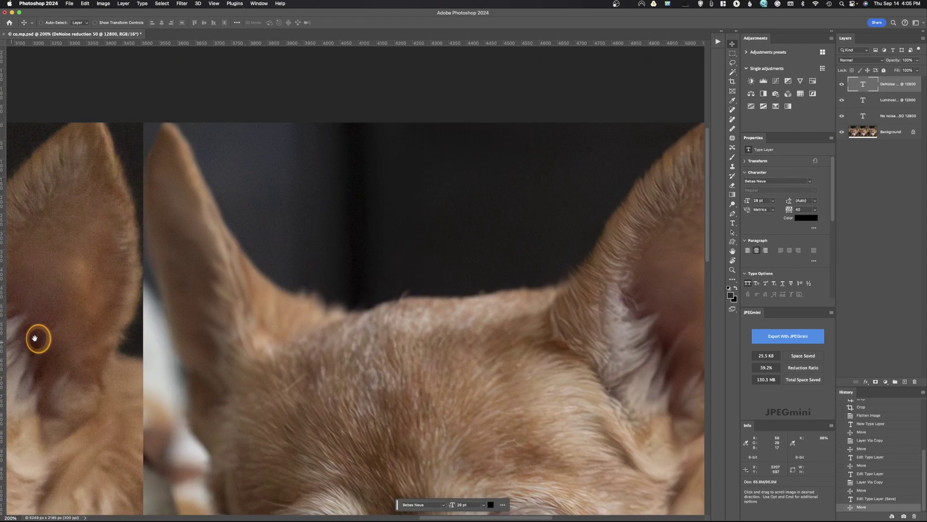
drag(419, 269, 429, 213)
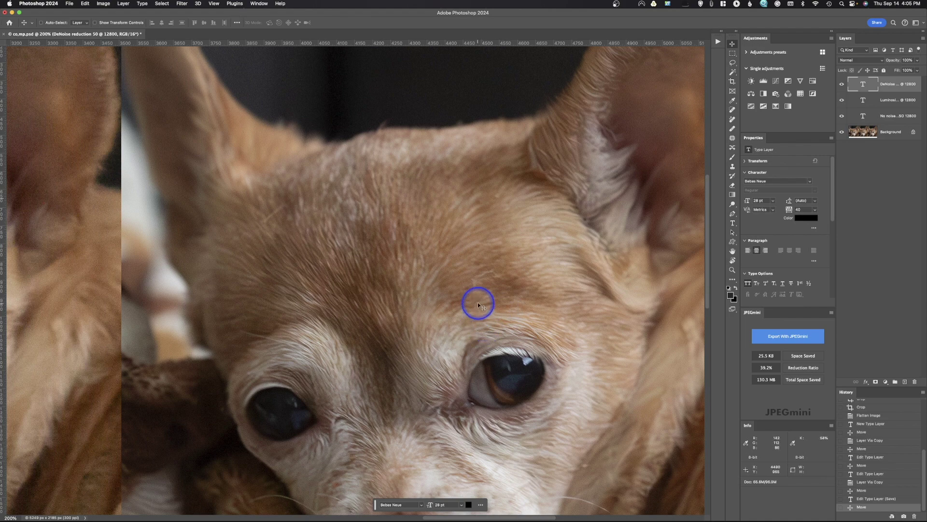
drag(471, 213, 474, 425)
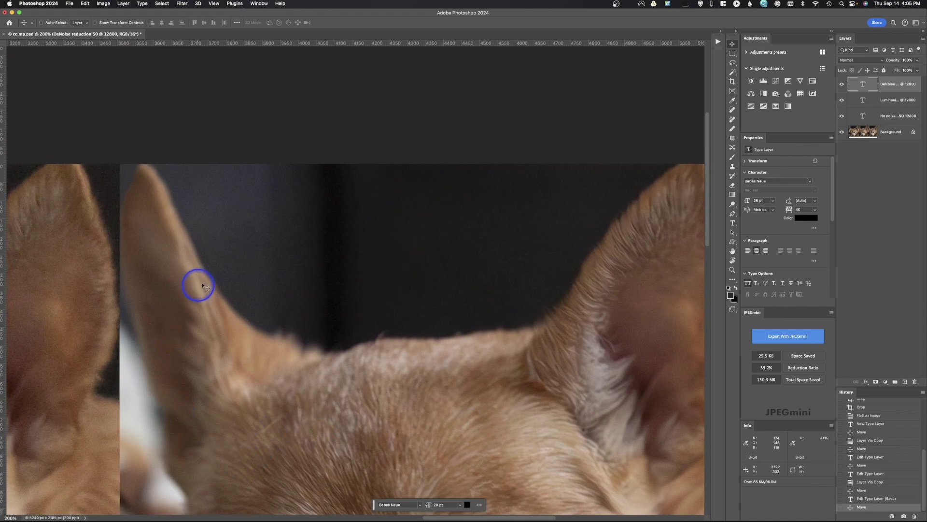
drag(535, 347, 630, 130)
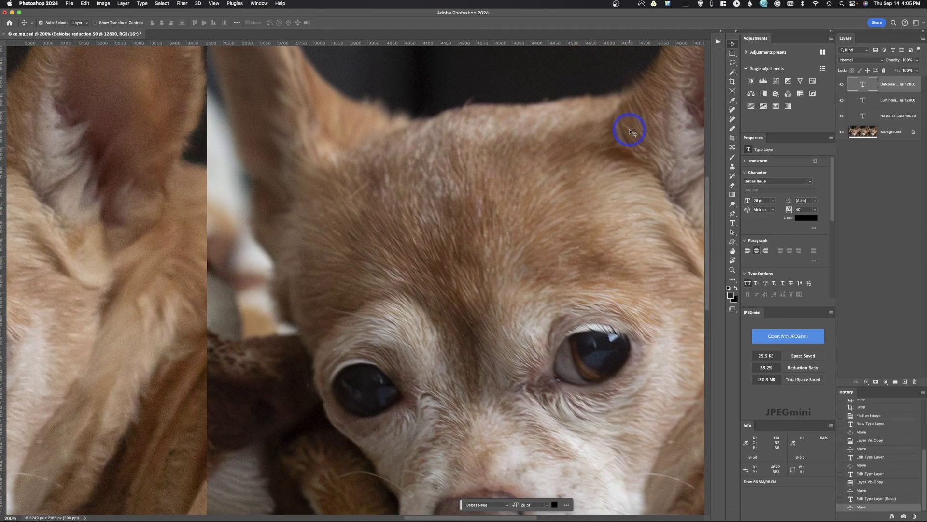
key(super+0)
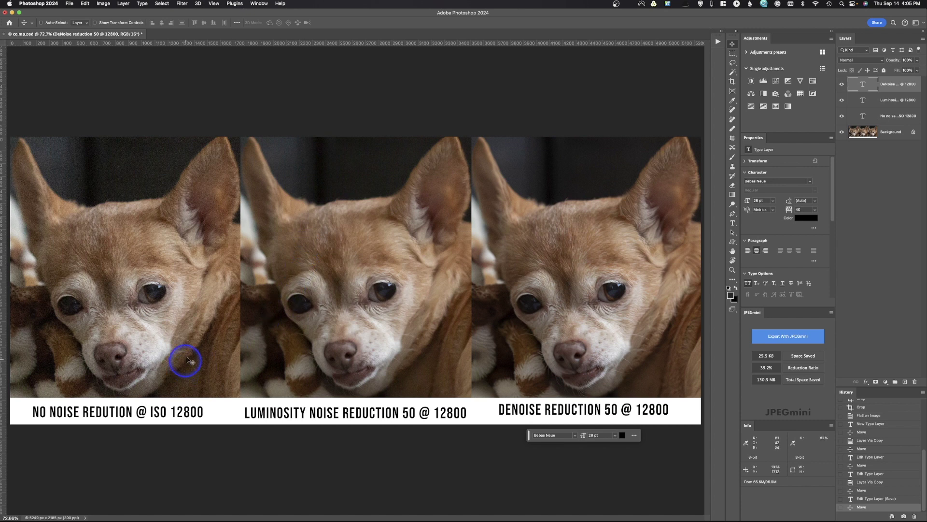